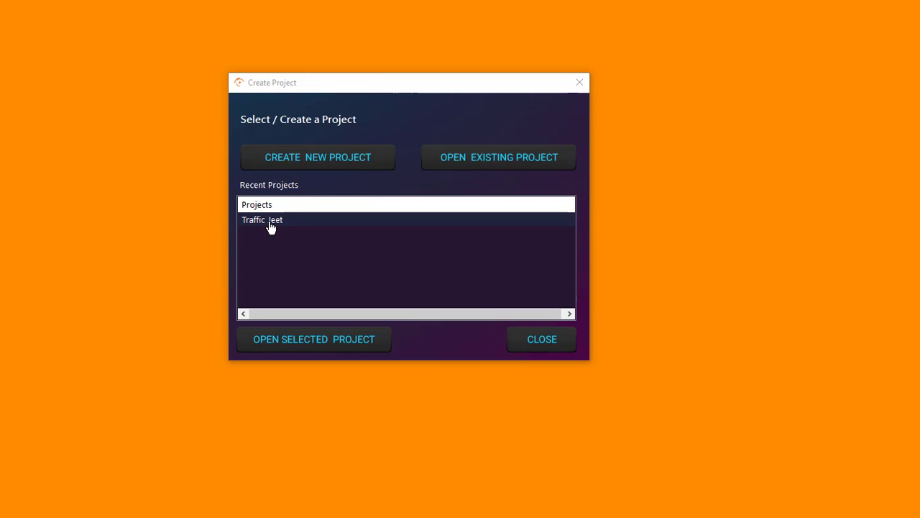
Step: Start a new ranking project titled "My test" and enter the YouTube channel URL
left_click(322, 165)
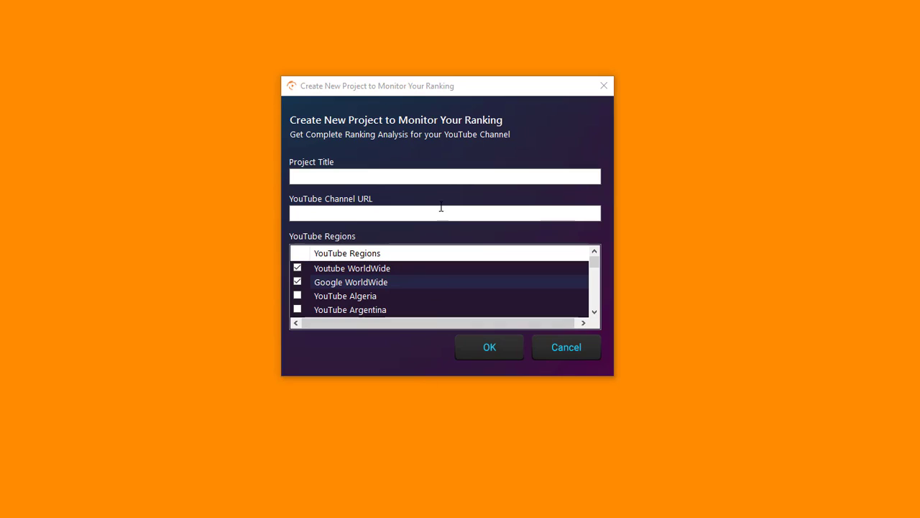
left_click(444, 172)
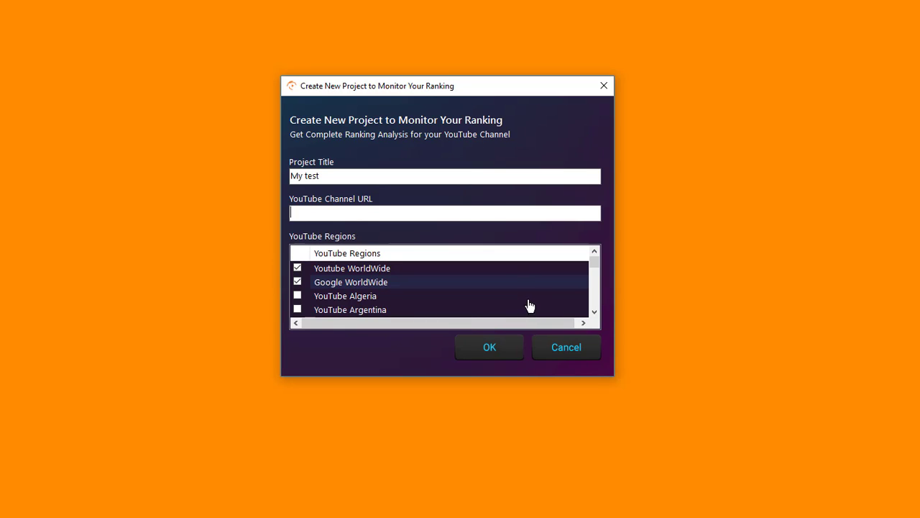
left_click(620, 432)
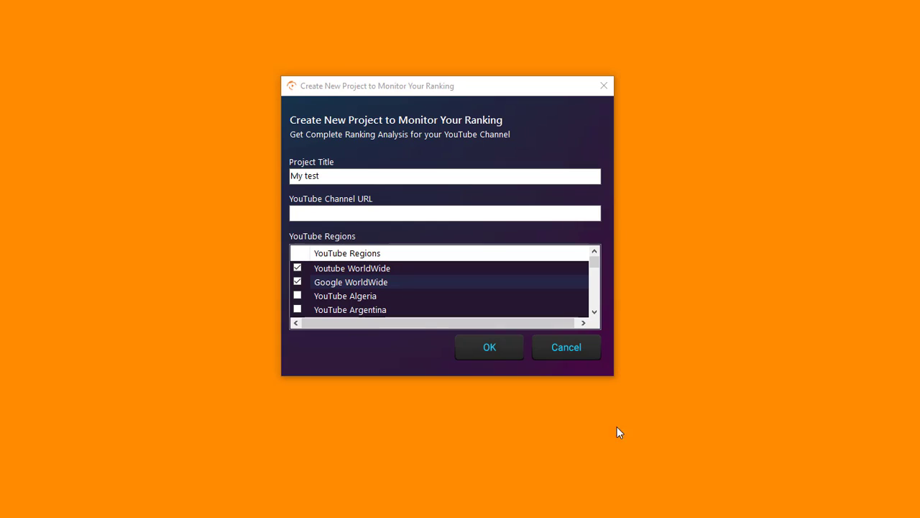
left_click(393, 218)
type("https://www.youtube.com/user/cyriljeet")
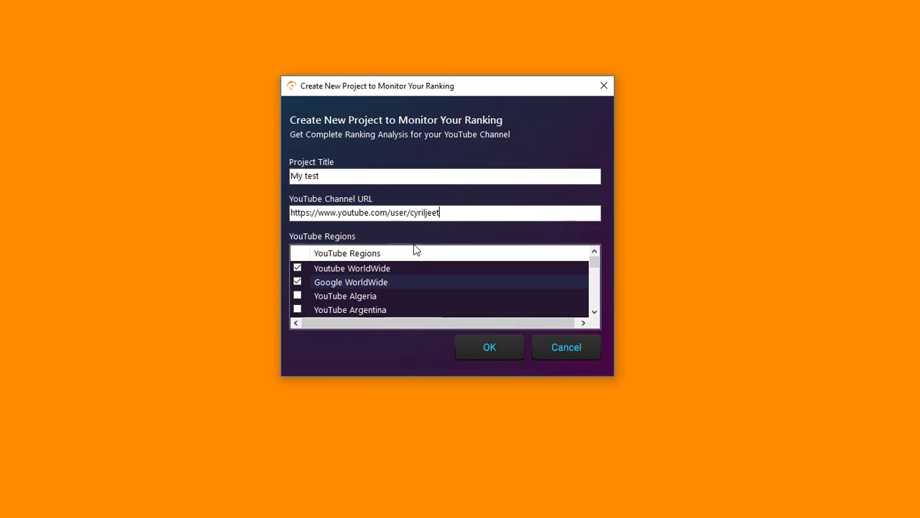
Step: Look through the YouTube regions available for the new project
left_click(594, 312)
left_click(594, 313)
double_click(594, 313)
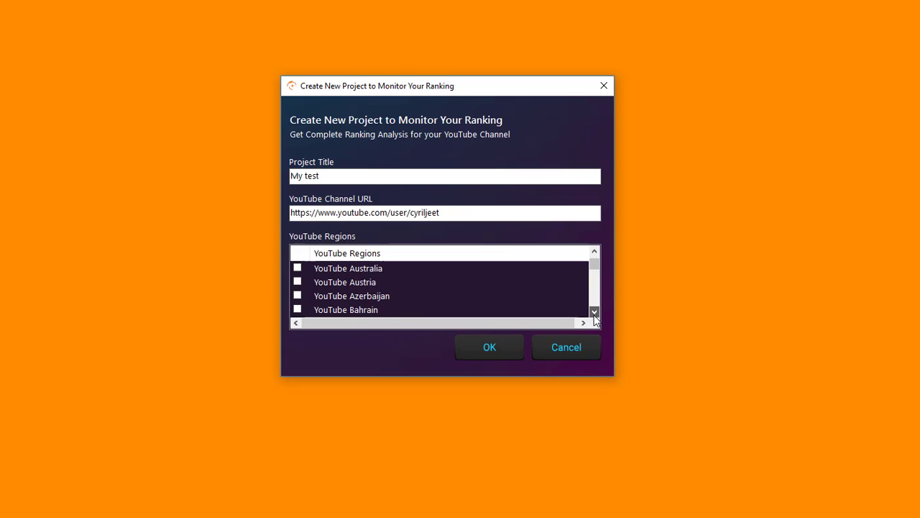
double_click(594, 313)
double_click(594, 313)
double_click(594, 312)
double_click(594, 313)
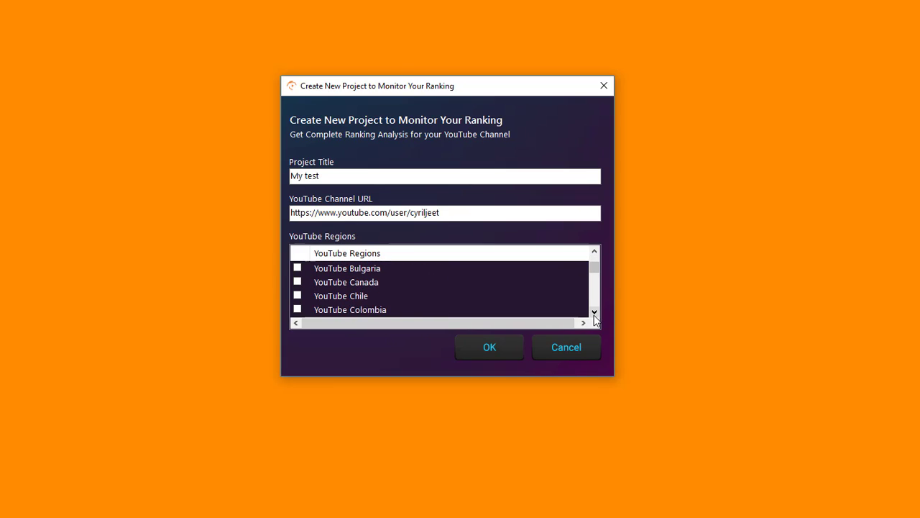
double_click(594, 313)
left_click_drag(594, 274, 592, 263)
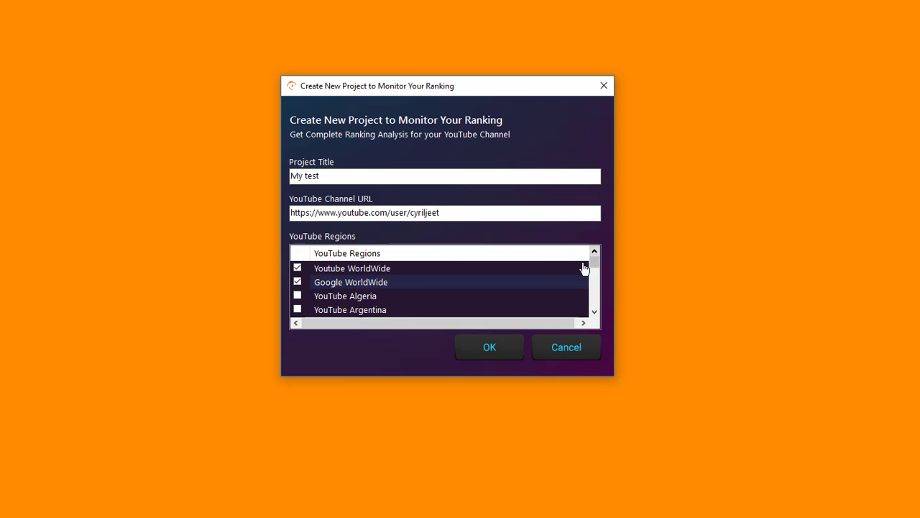
Step: Create the project with the Youtube WorldWide and Google WorldWide regions and save it as My test.tampdb
left_click(510, 354)
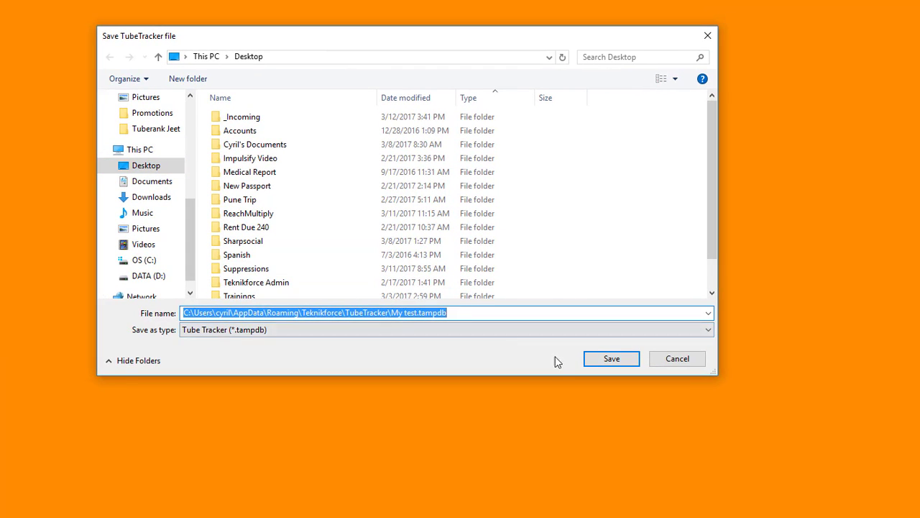
left_click(611, 359)
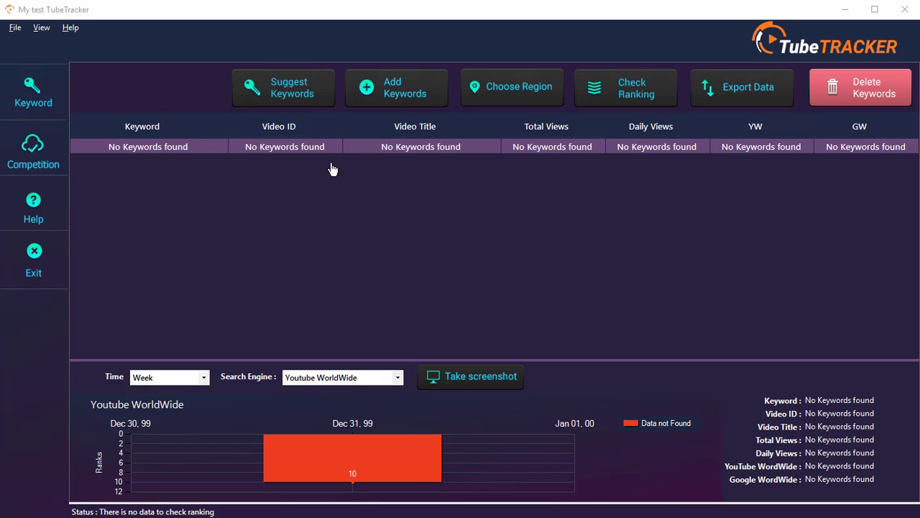
Step: Get keyword suggestions for the root keyword "toys", review the list, and close it
left_click(309, 95)
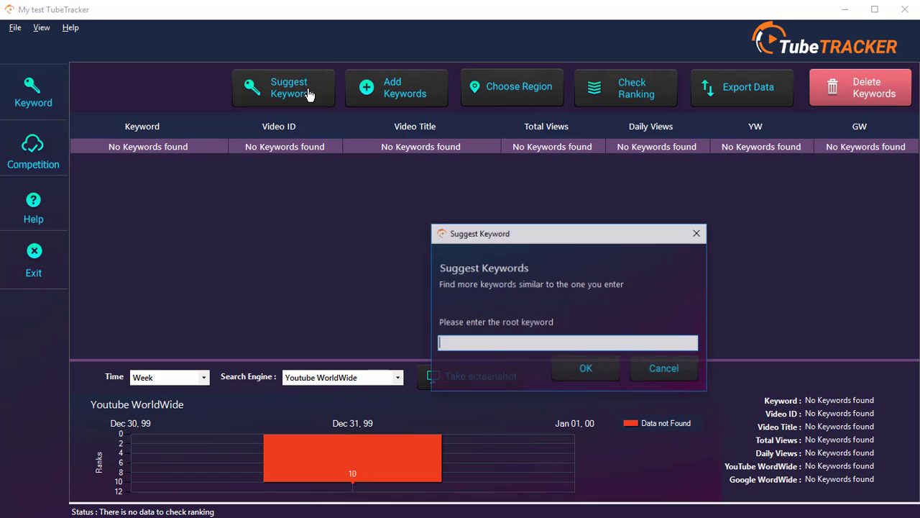
left_click_drag(480, 241, 474, 229)
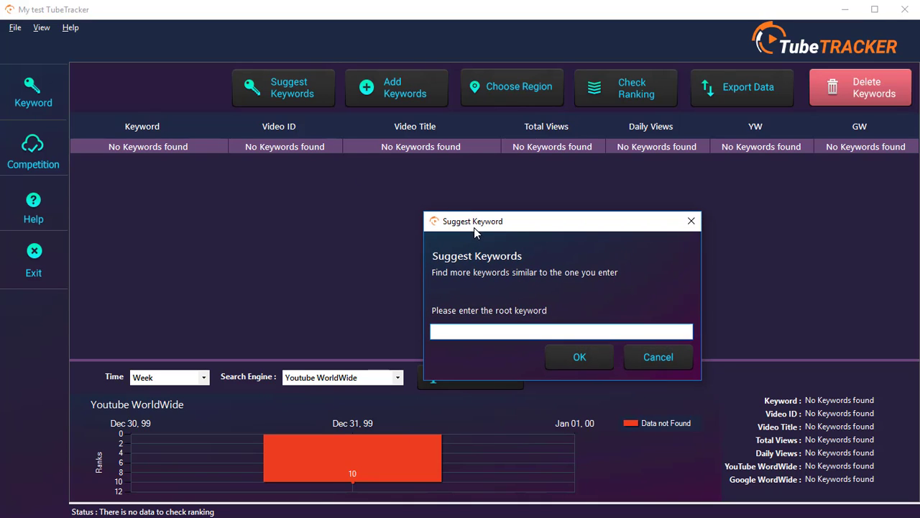
left_click(478, 334)
type("toys")
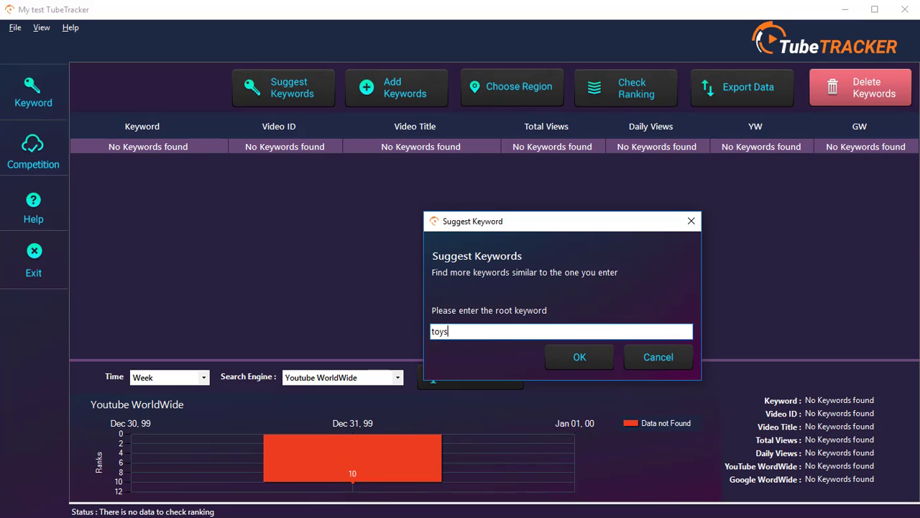
left_click(565, 357)
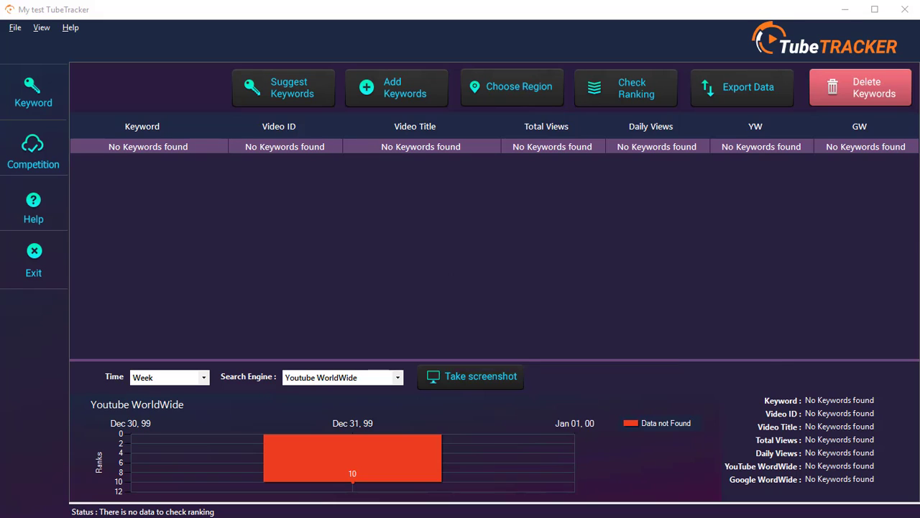
key("ctrl+a")
left_click_drag(456, 136, 437, 121)
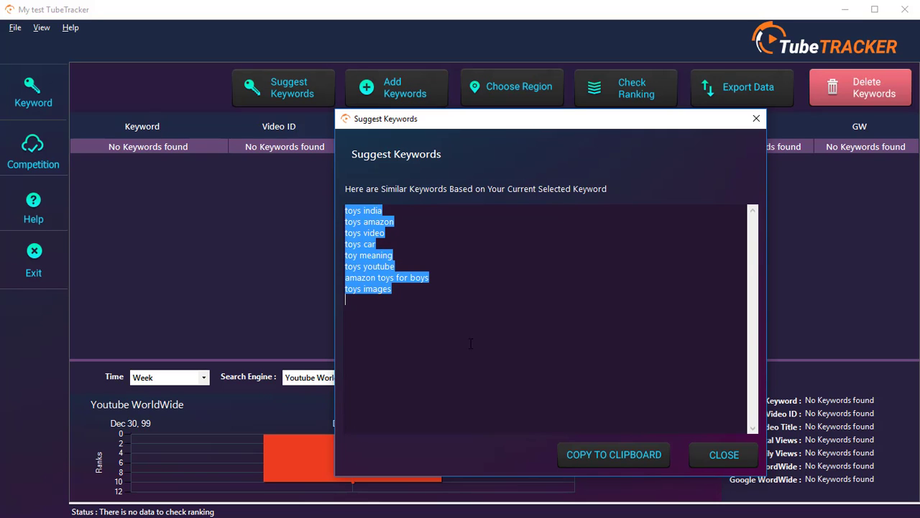
left_click(722, 455)
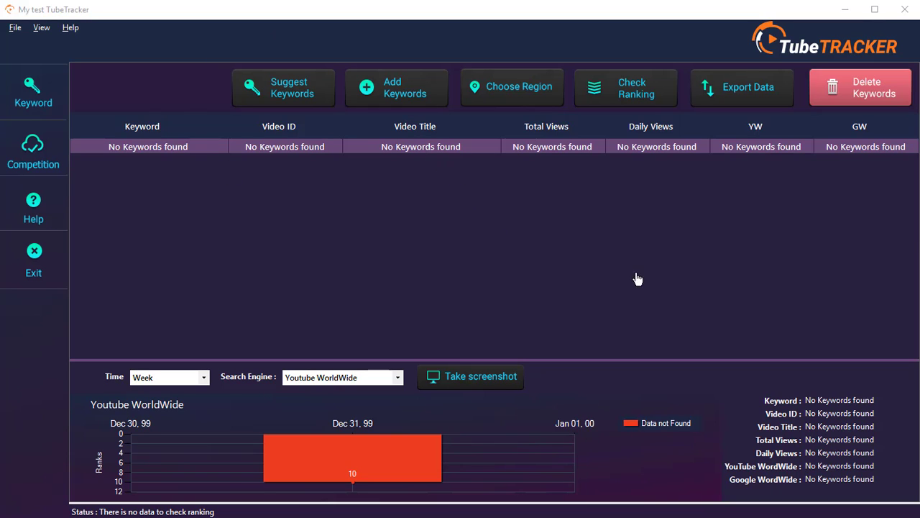
left_click(416, 86)
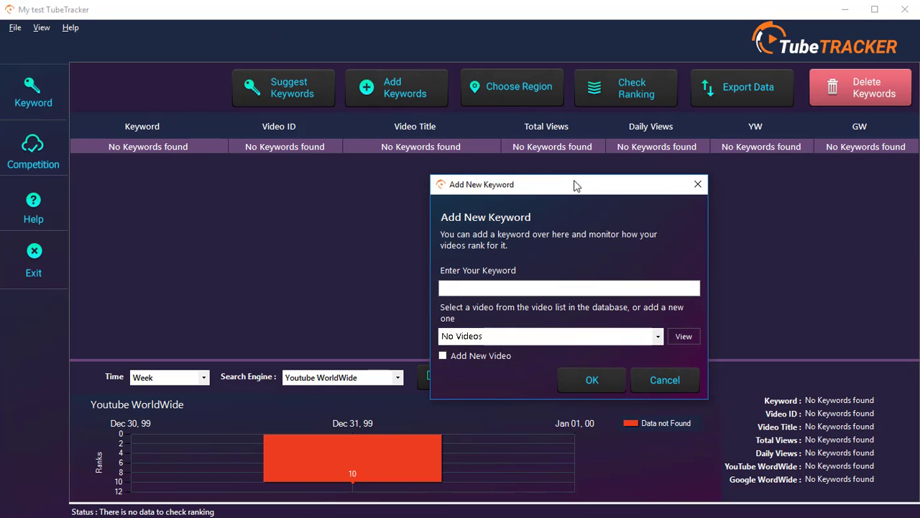
left_click_drag(575, 185, 519, 147)
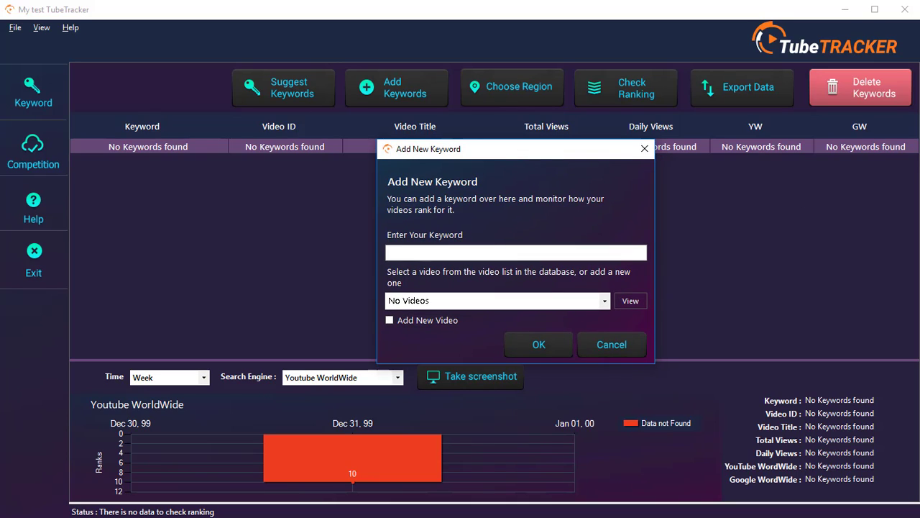
left_click(480, 250)
type("toys amazon")
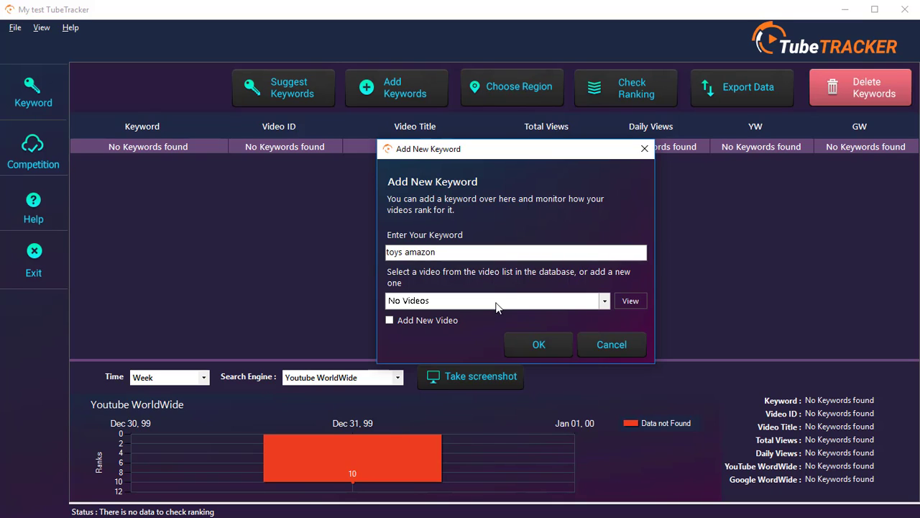
left_click(496, 302)
left_click(493, 318)
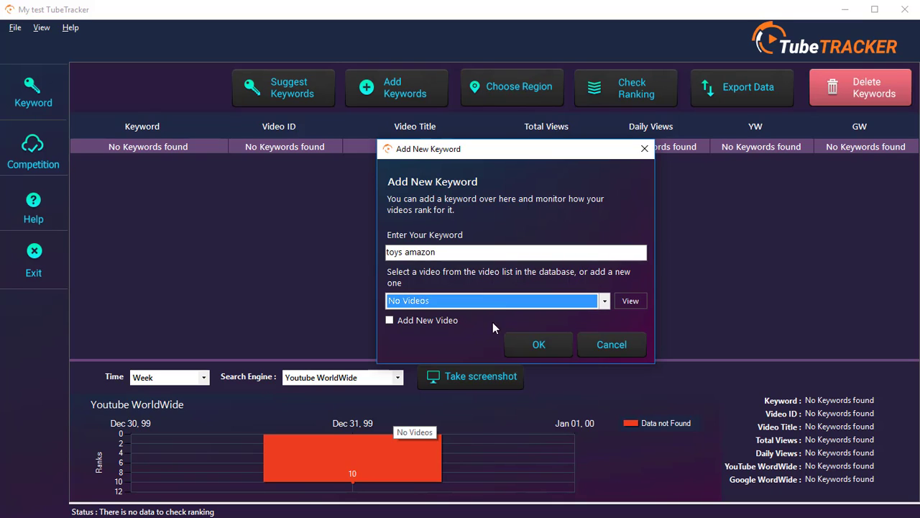
left_click(406, 321)
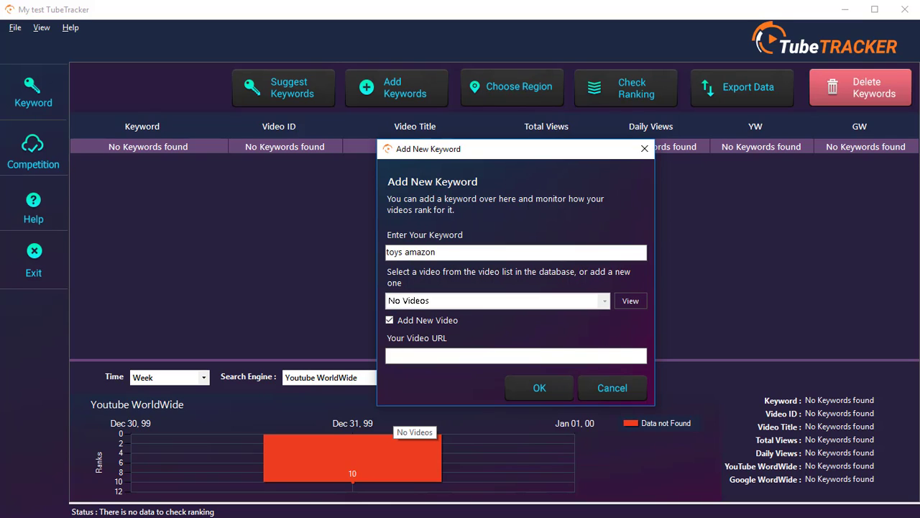
left_click(519, 357)
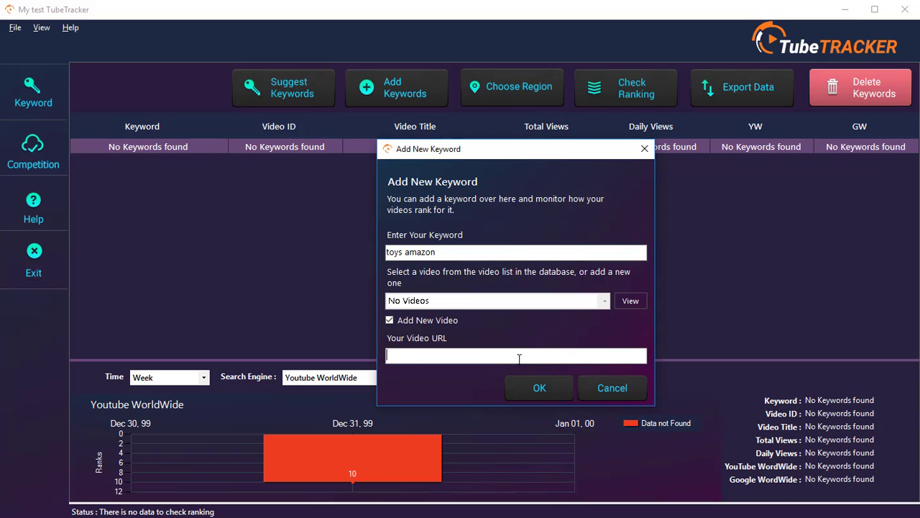
type("https://www.youtube.com/watch?v=mms3pz6fFnc")
left_click(541, 389)
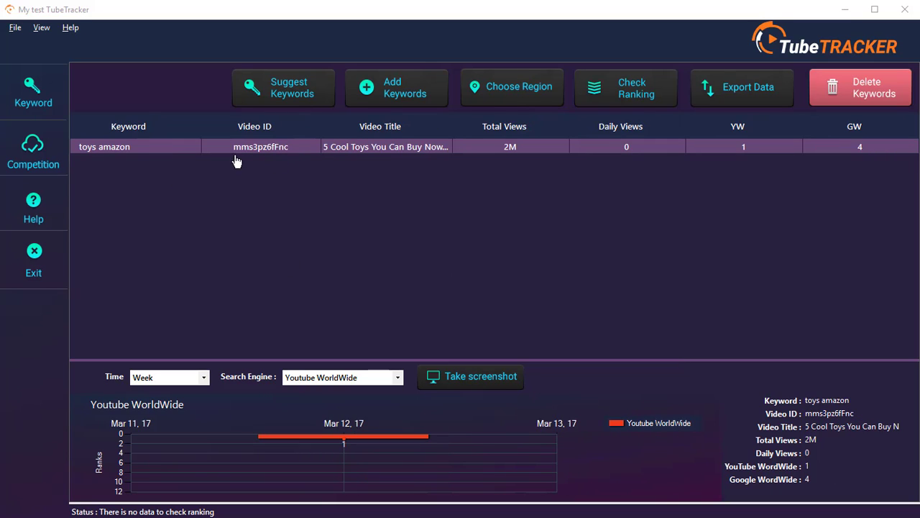
Step: Examine the toys amazon rankings and view its chart for Google WorldWide before switching back to Youtube WorldWide
mouse_move(530, 158)
mouse_move(746, 155)
mouse_move(859, 143)
left_click(199, 381)
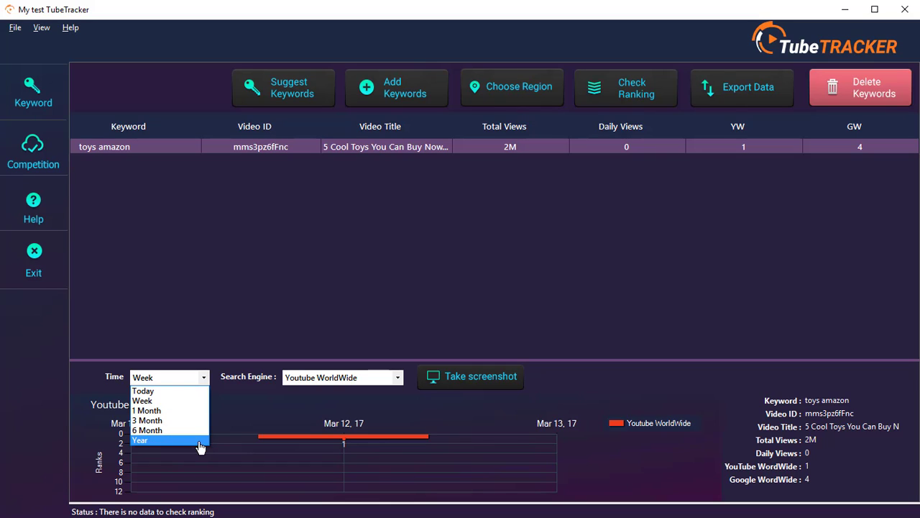
left_click(359, 379)
left_click(360, 379)
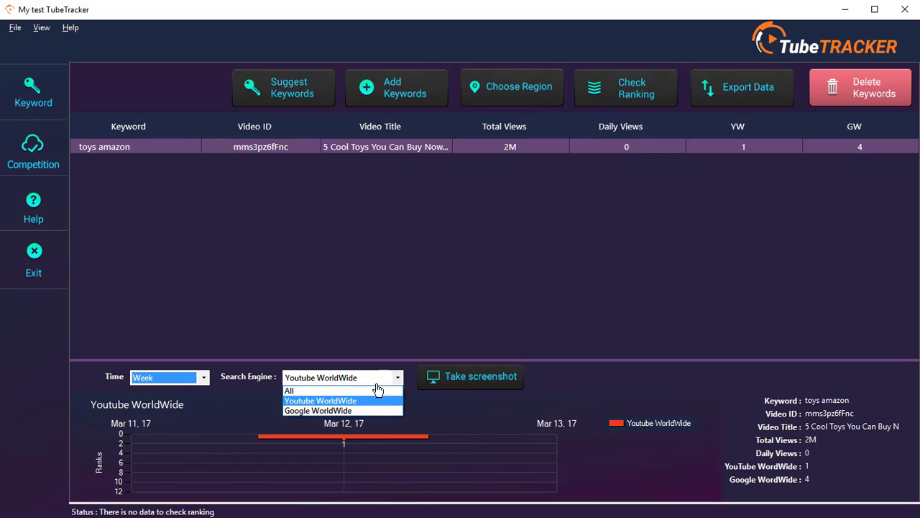
left_click(389, 411)
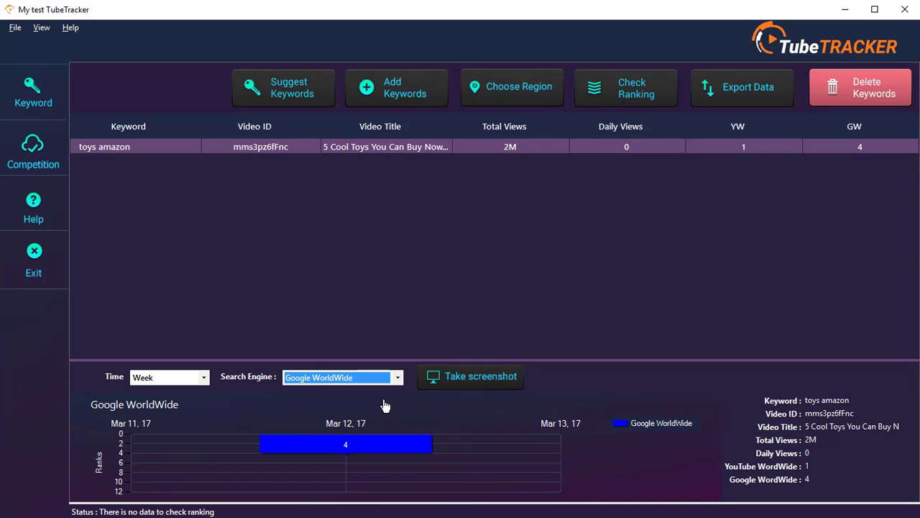
left_click(381, 385)
left_click(374, 401)
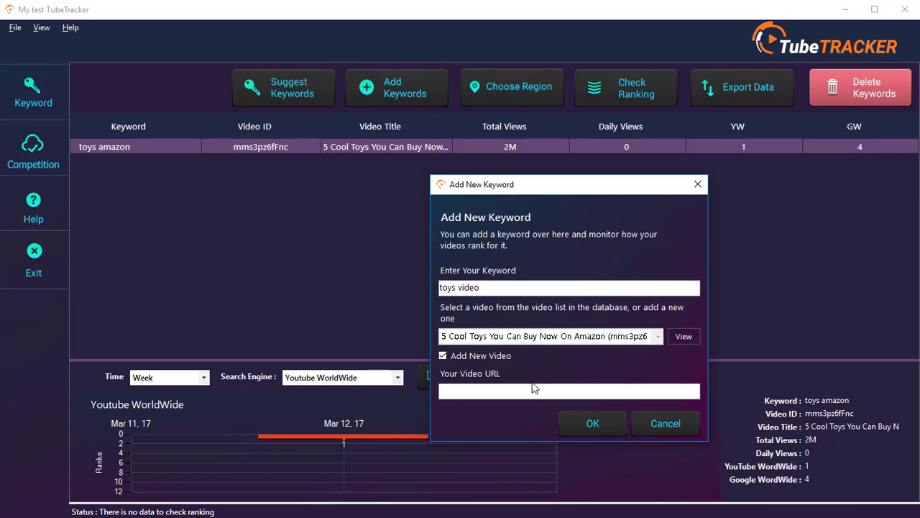
type("https://www.youtube.com/watch?v=H_fknx6Hnul")
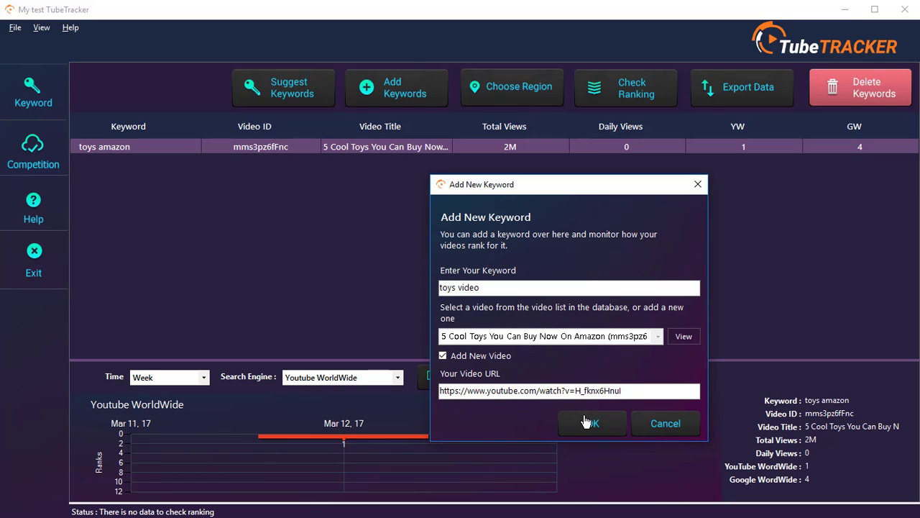
left_click(589, 423)
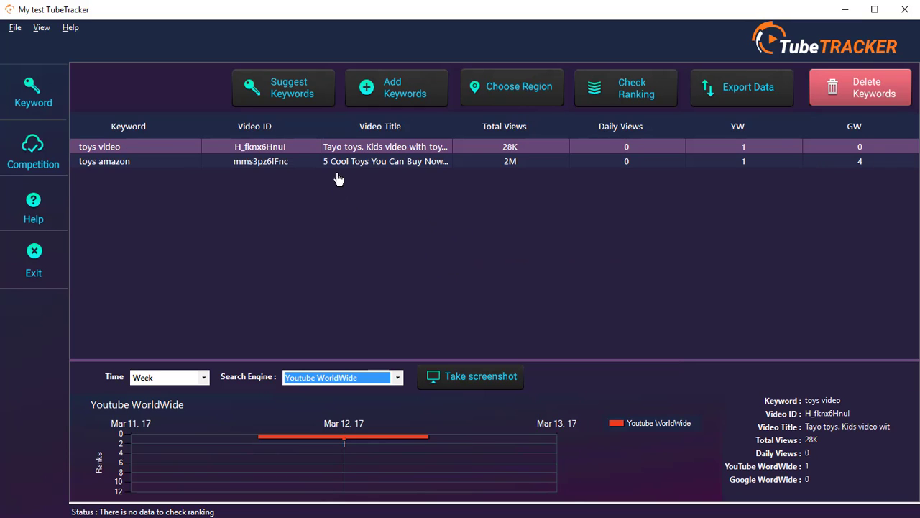
Step: Compare the ranking details of the toys amazon and toys video keywords, ending on toys video
left_click(344, 163)
left_click(346, 148)
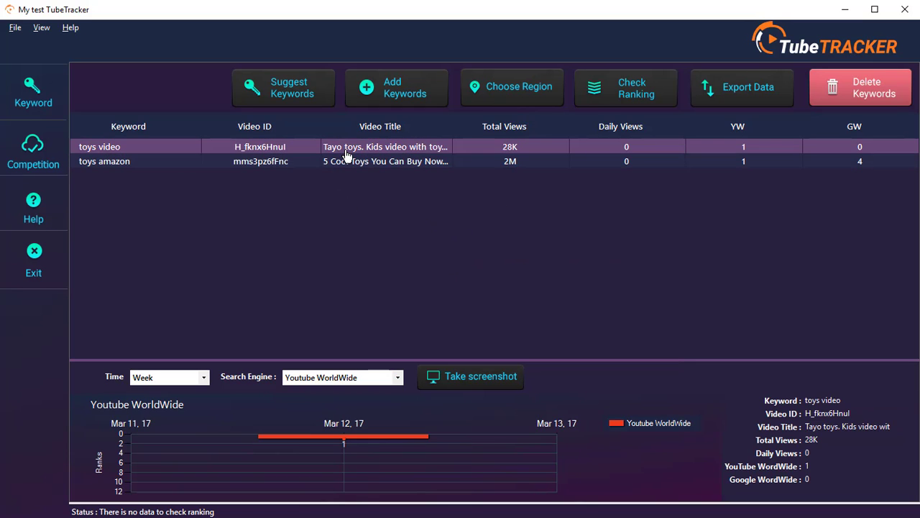
left_click(329, 162)
left_click(378, 149)
Step: View the toys video chart for Google WorldWide and Youtube WorldWide, and check the available time ranges
left_click(295, 380)
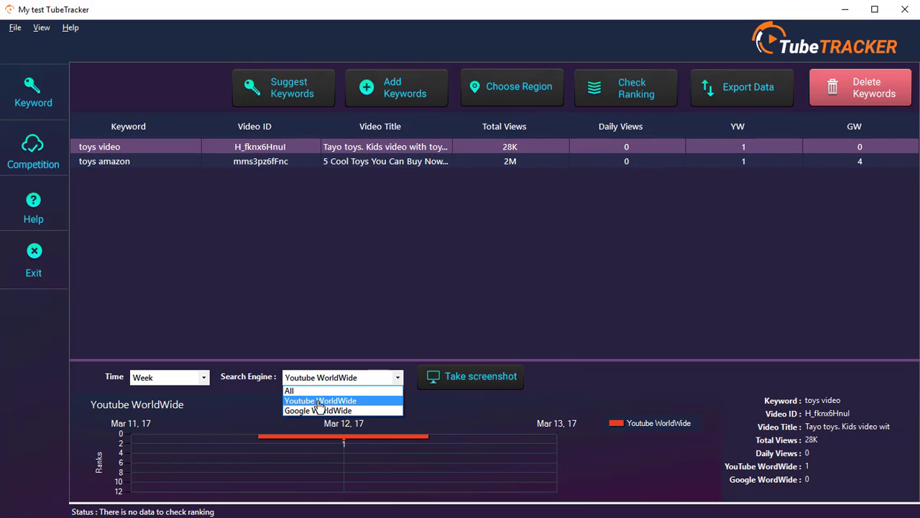
left_click(320, 411)
left_click(316, 381)
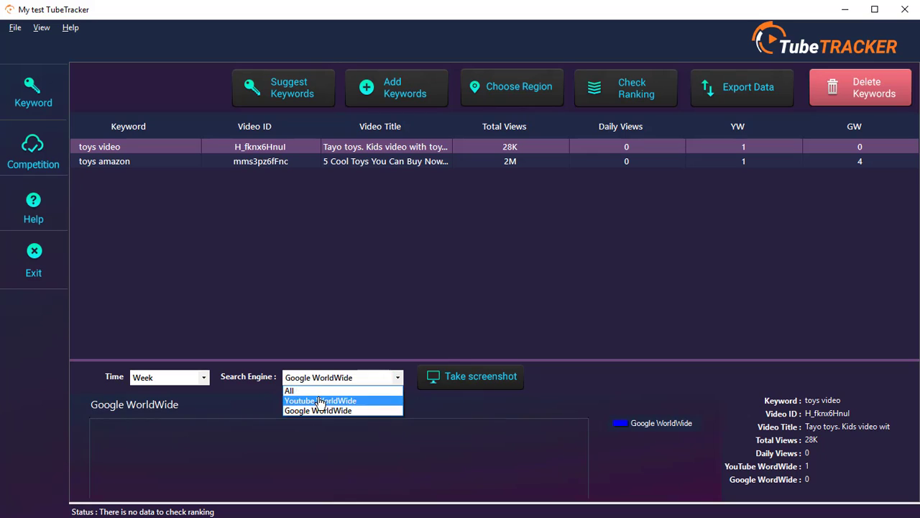
left_click(317, 400)
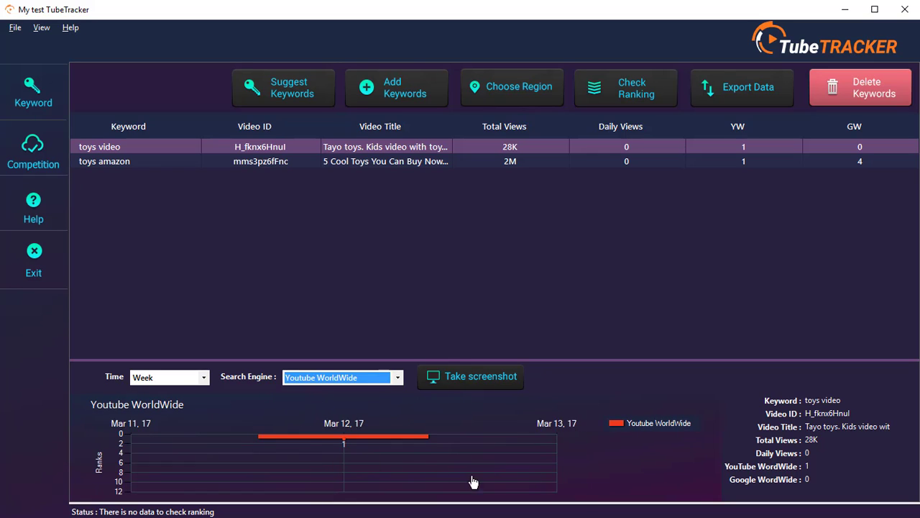
left_click(179, 382)
left_click(179, 389)
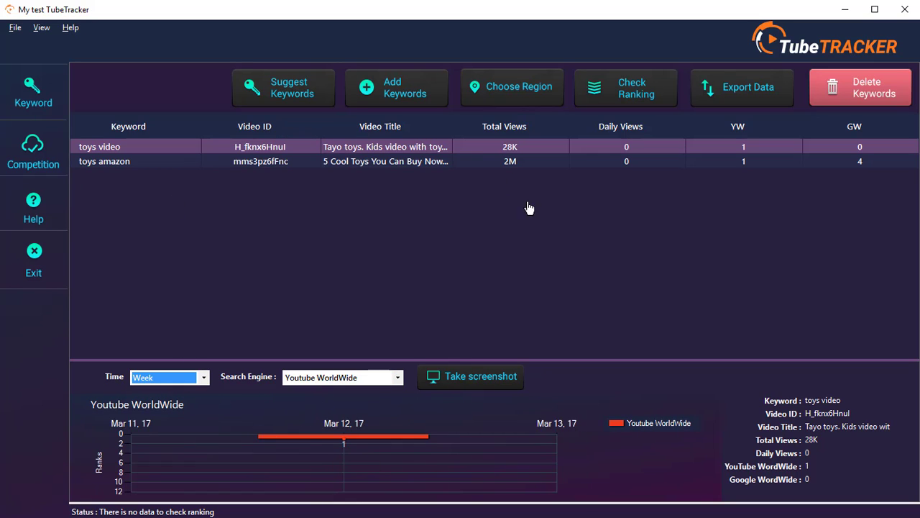
Step: Examine the YouTube regions available for rank tracking and leave without changing the selection
left_click(528, 102)
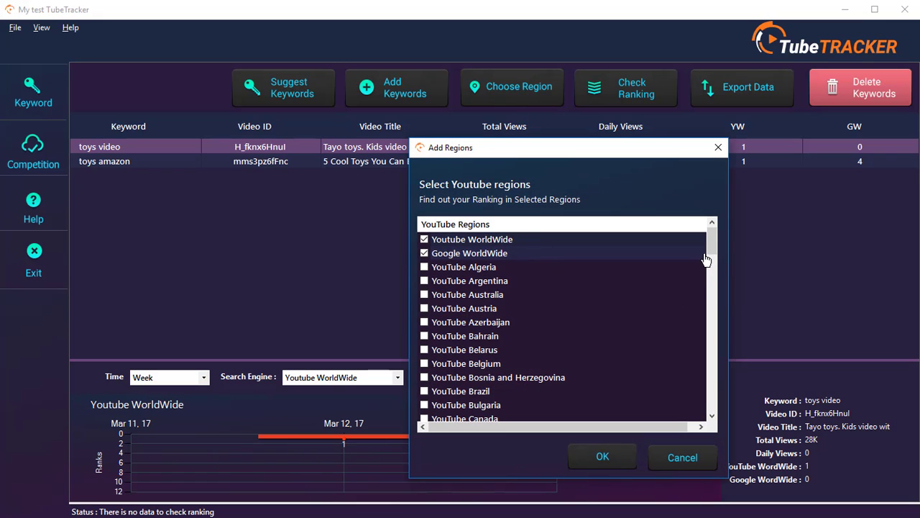
mouse_move(711, 242)
left_mouse_down()
mouse_move(711, 423)
mouse_move(711, 240)
left_mouse_up()
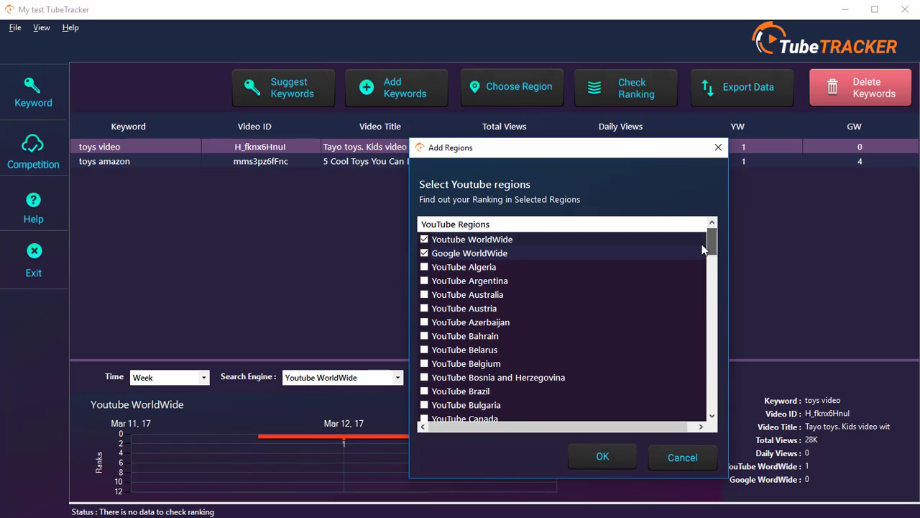
left_click(687, 447)
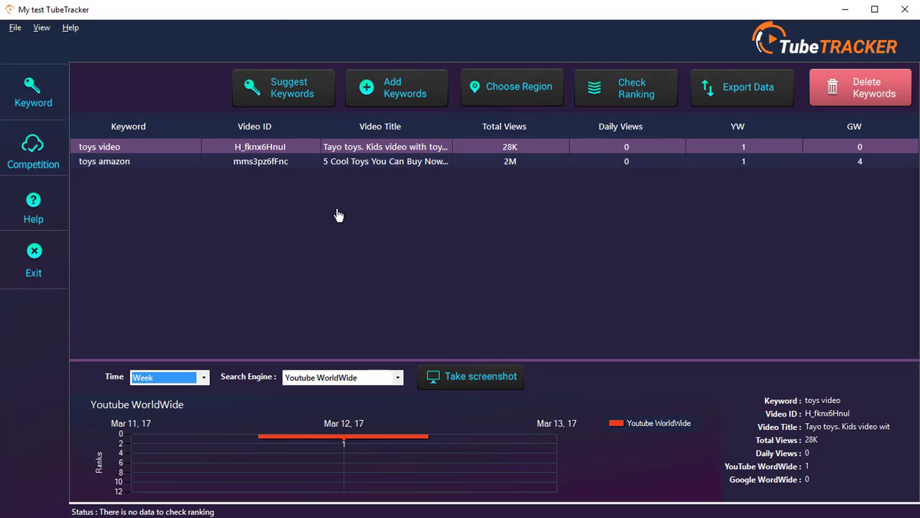
Step: Check the CSV export of the keyword data without saving a file, and select the toys amazon keyword
left_click(748, 97)
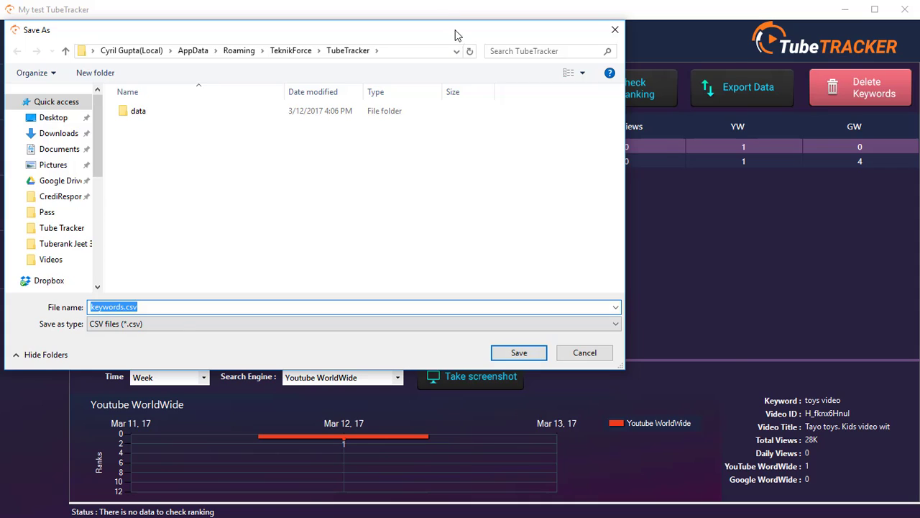
left_click_drag(455, 35, 508, 35)
left_click(646, 356)
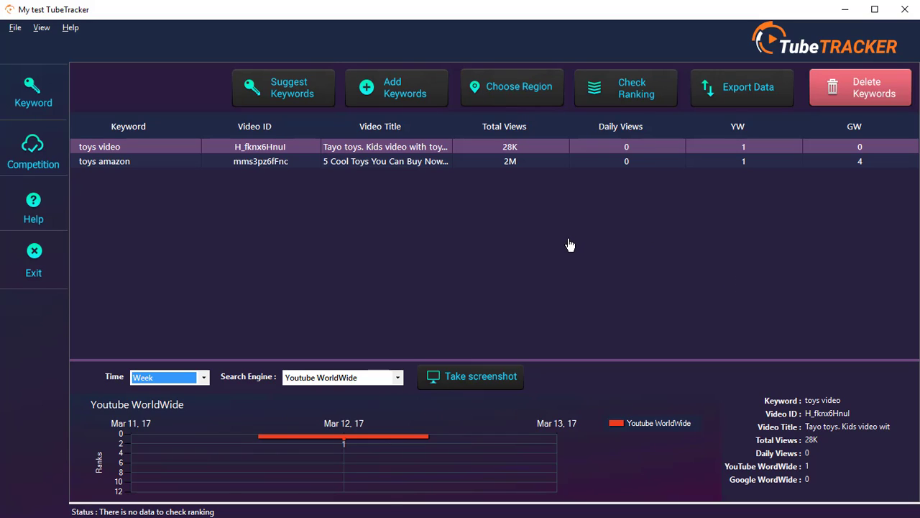
left_click(551, 164)
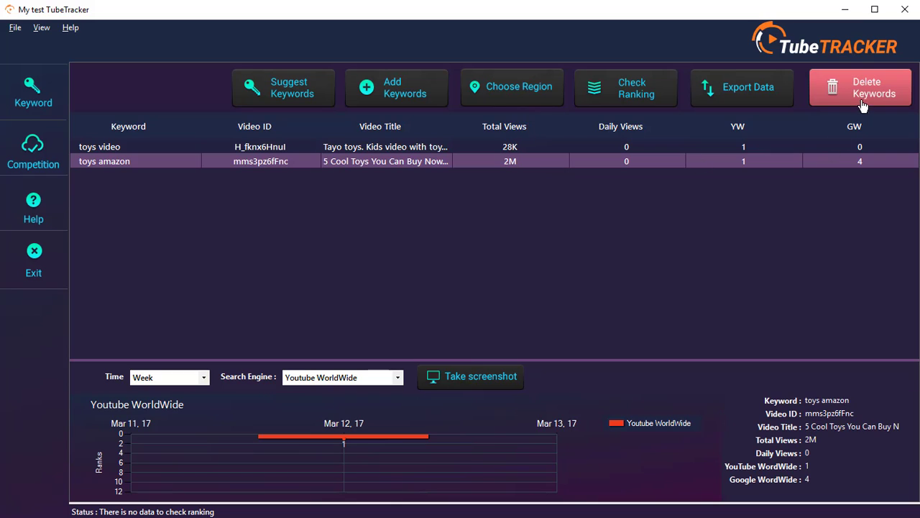
Step: Open the Competition section and examine its keyword tracking choices for regions, keywords, own videos and competitor videos
left_click(43, 157)
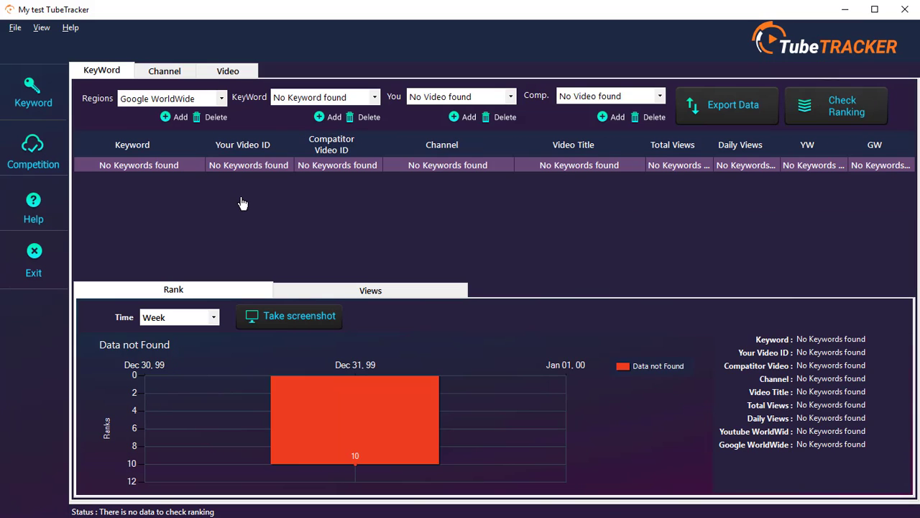
left_click(155, 100)
left_click(340, 100)
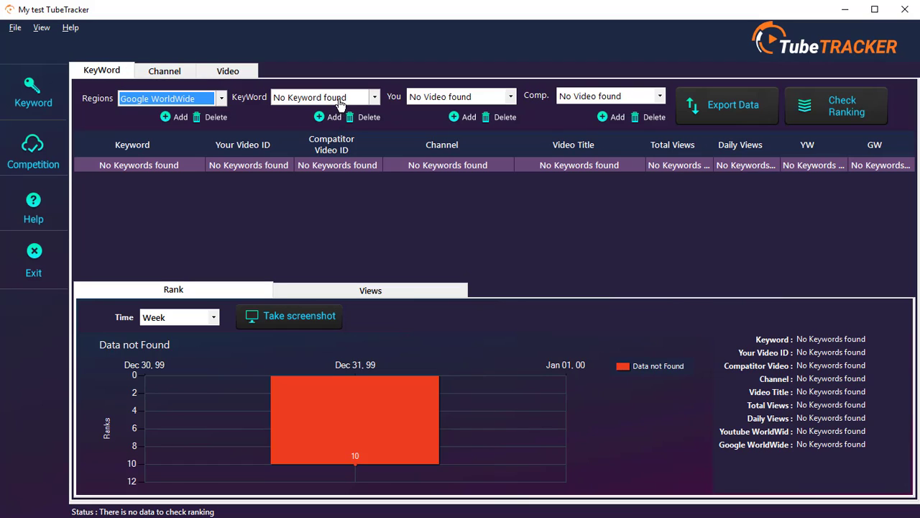
left_click(366, 103)
left_click(366, 103)
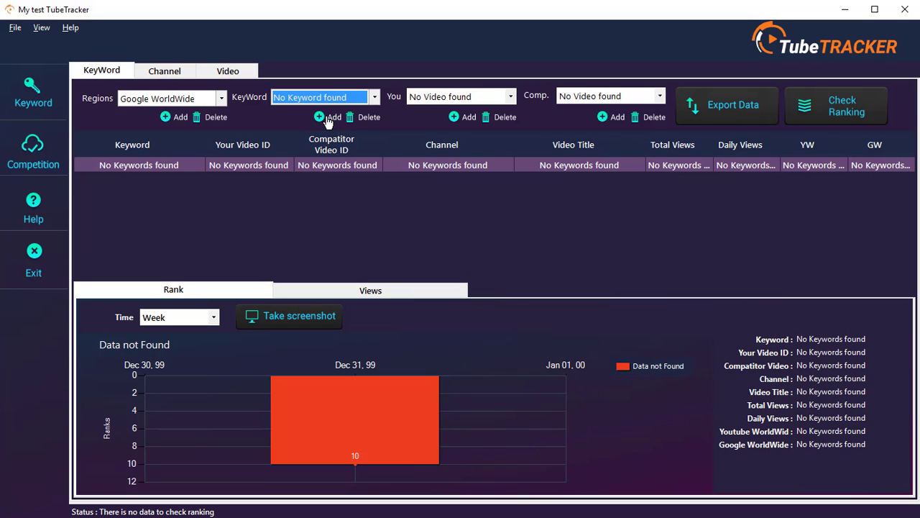
left_click(453, 102)
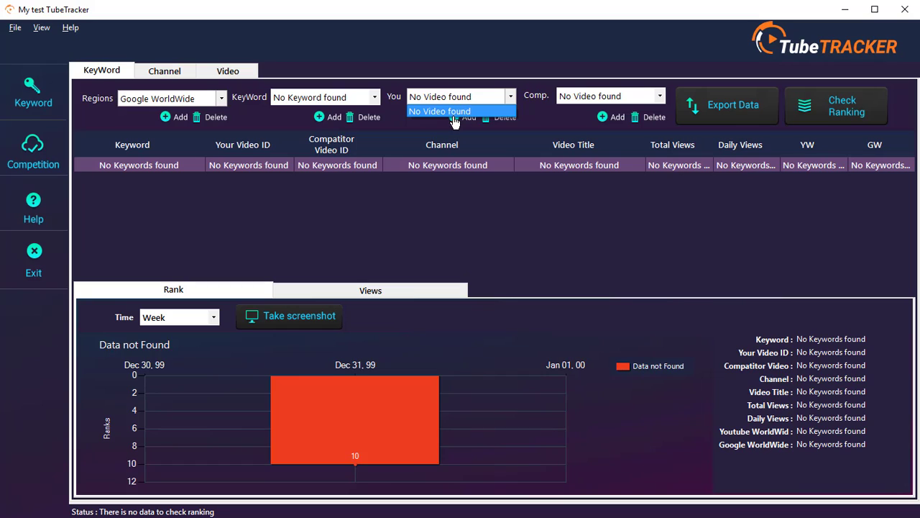
left_click(622, 101)
left_click(621, 100)
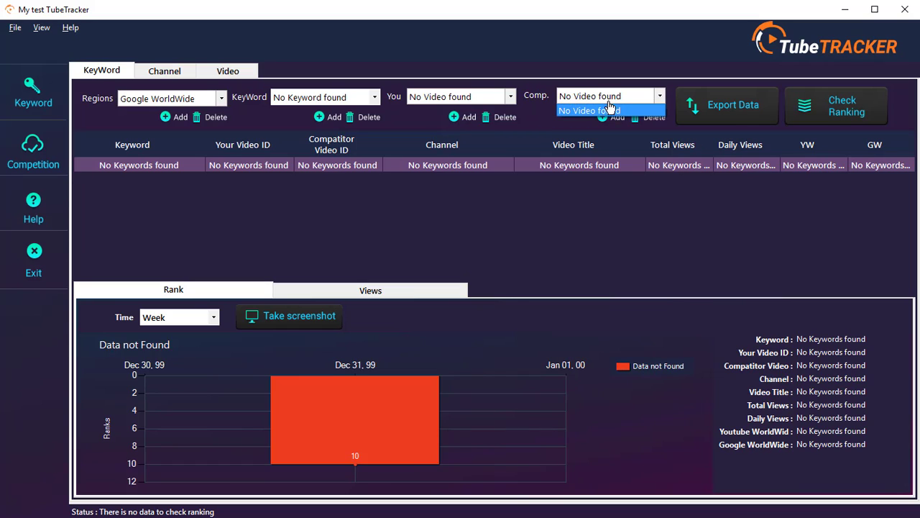
left_click(288, 203)
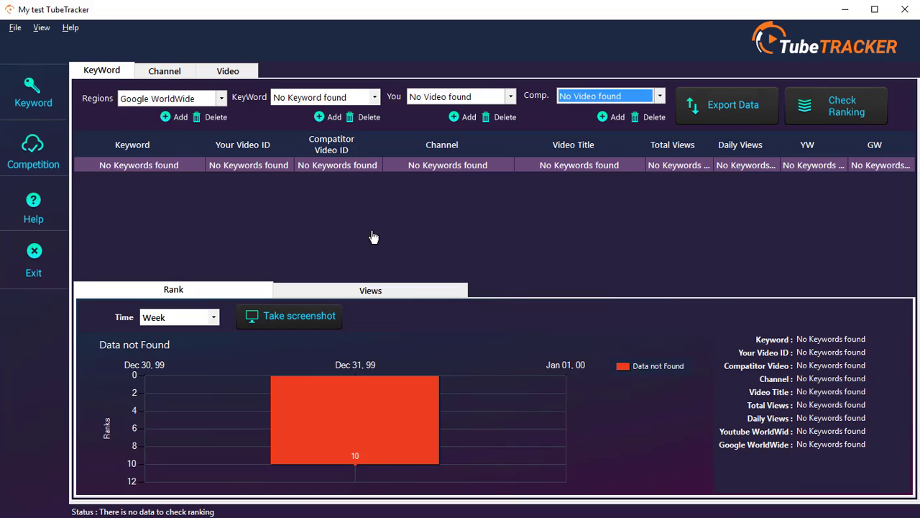
Step: Examine the competition tracking for channels and videos, including the competitor video choices and the remaining video statistics columns
left_click(164, 71)
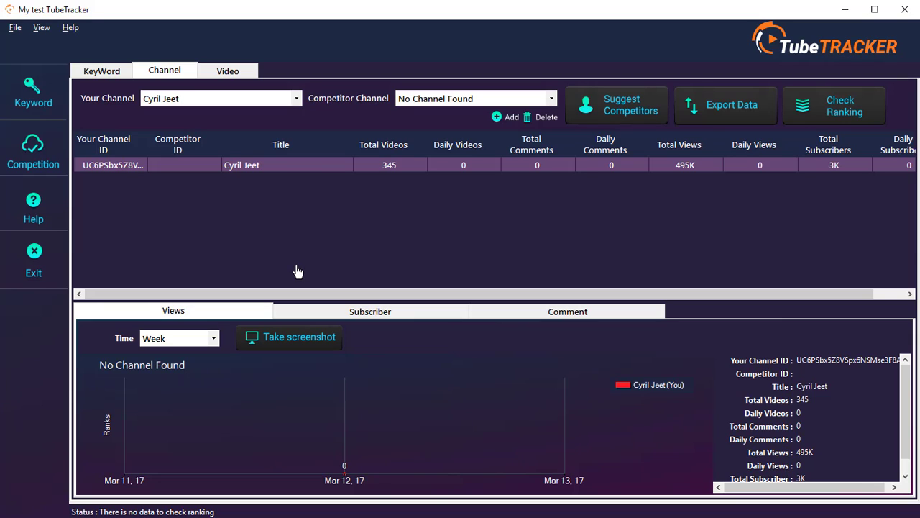
left_click(228, 69)
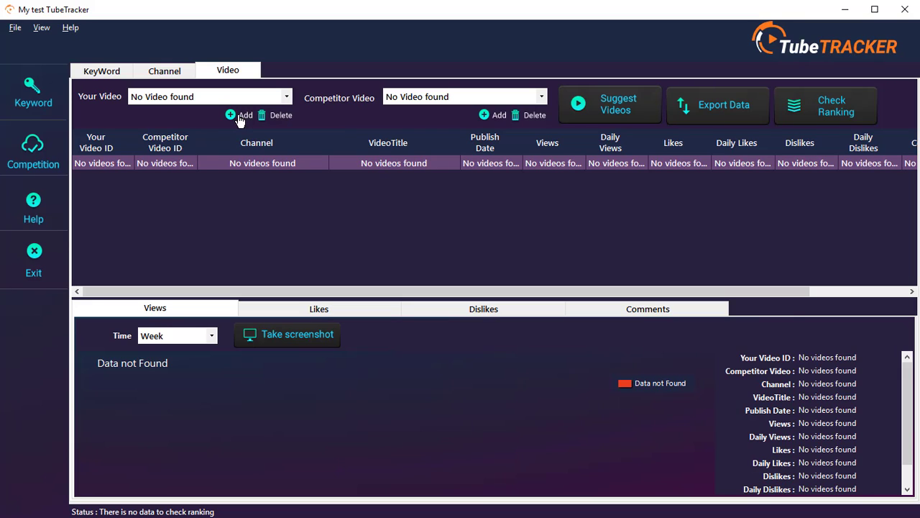
left_click(414, 101)
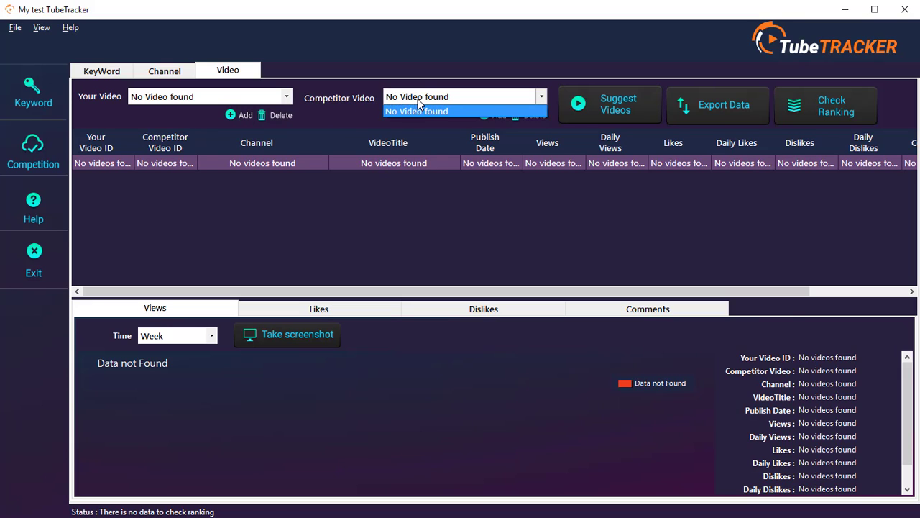
left_click(423, 199)
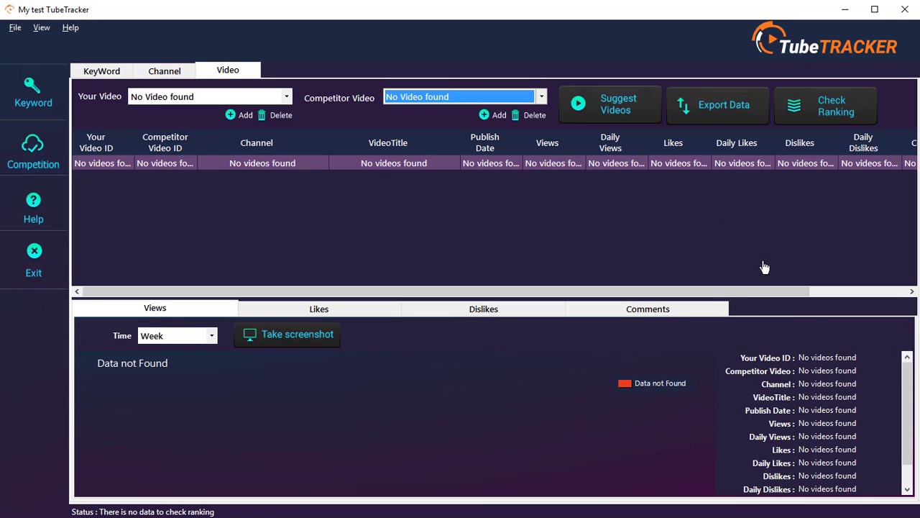
left_click_drag(710, 292, 791, 291)
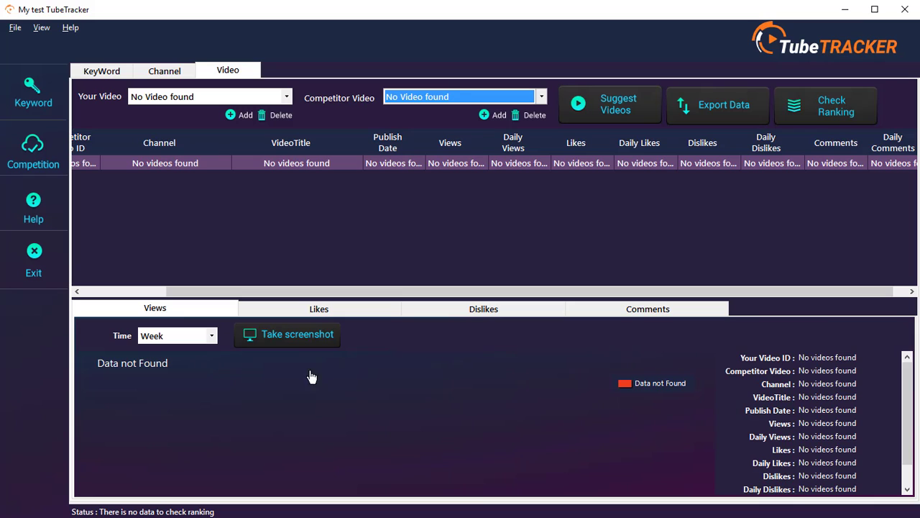
Step: Review the channel and keyword competition views again, ending on the keyword rank chart
left_click(165, 71)
left_click(101, 70)
left_click(165, 70)
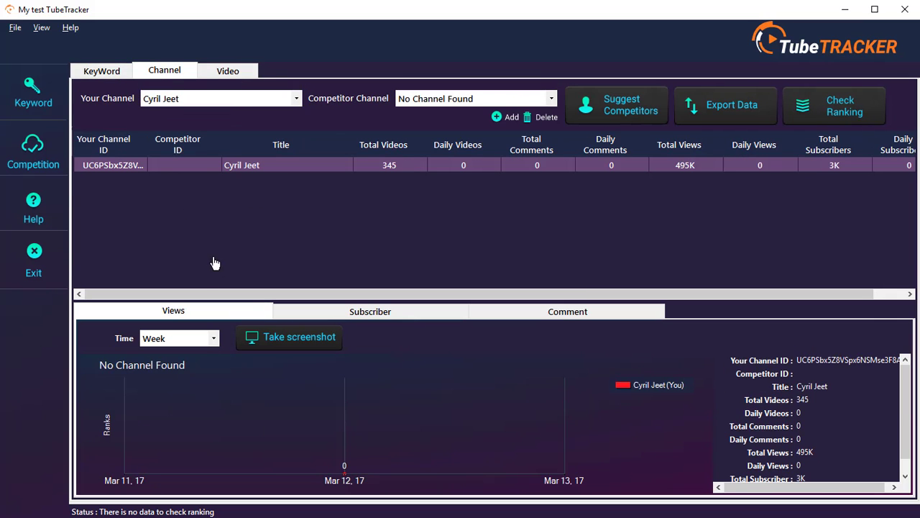
left_click(104, 70)
mouse_move(331, 395)
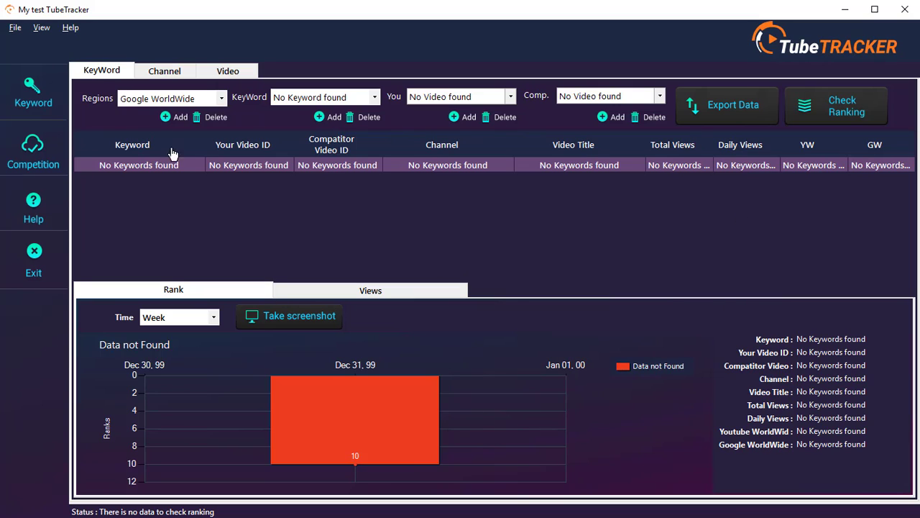
mouse_move(363, 399)
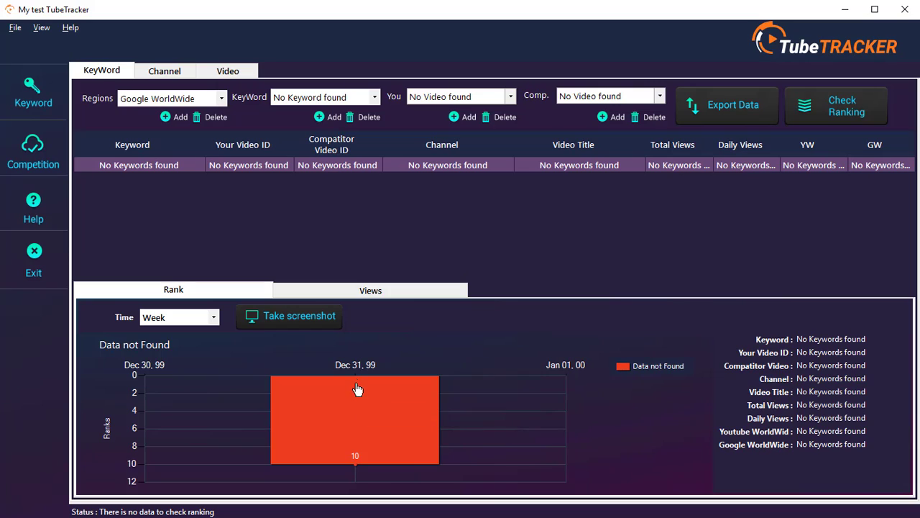